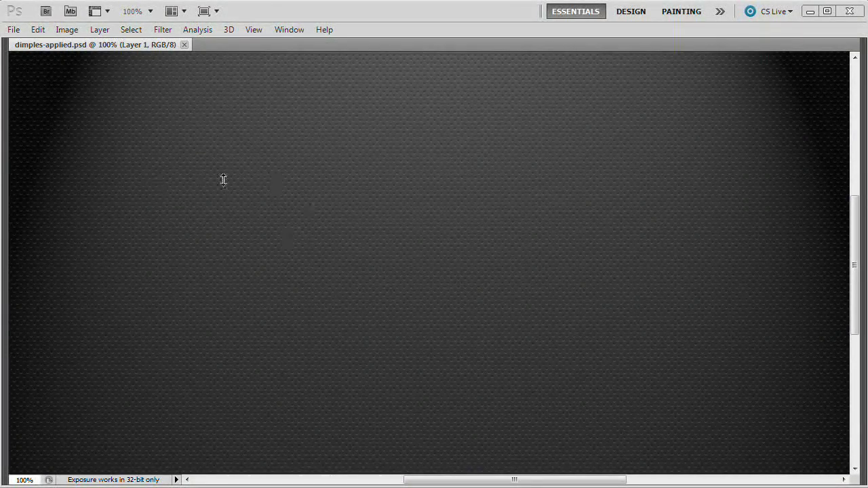
# Step: Restore the toolbox, options bar and Layers panel around dimples-applied.psd
pyautogui.press('Tab')
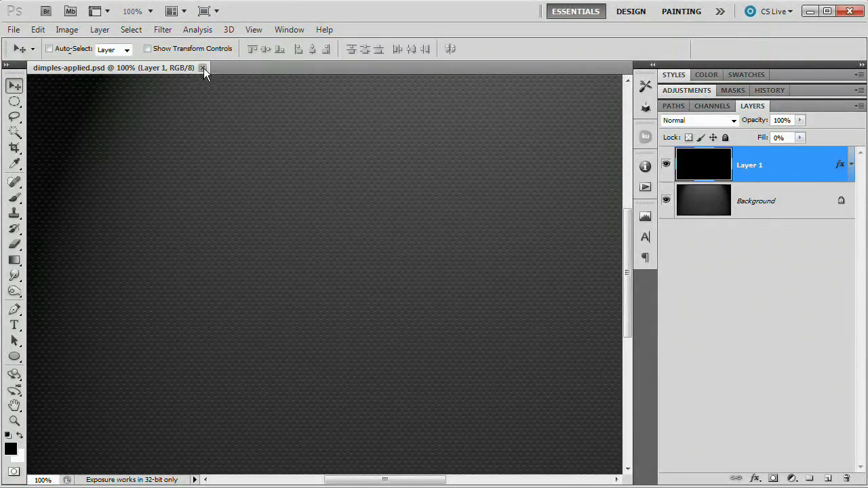
# Step: Close the finished file and create a new 10 × 12 px document named dimple-recd
pyautogui.click(203, 68)
pyautogui.click(13, 30)
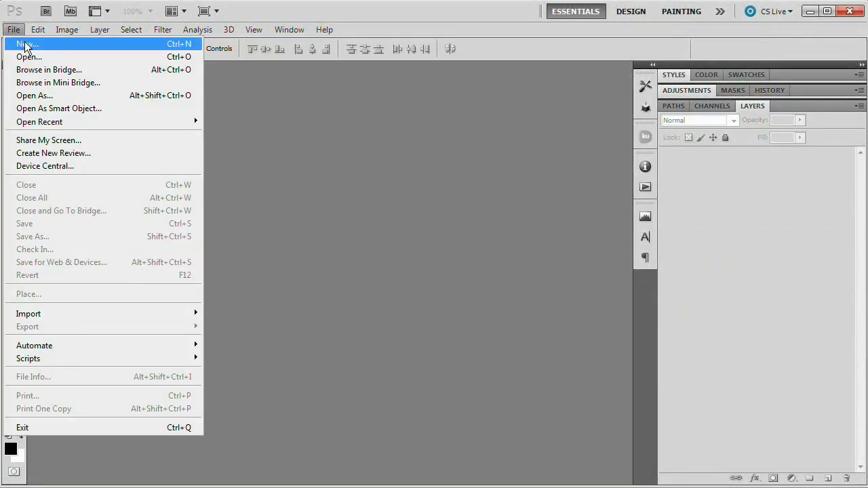
pyautogui.click(22, 43)
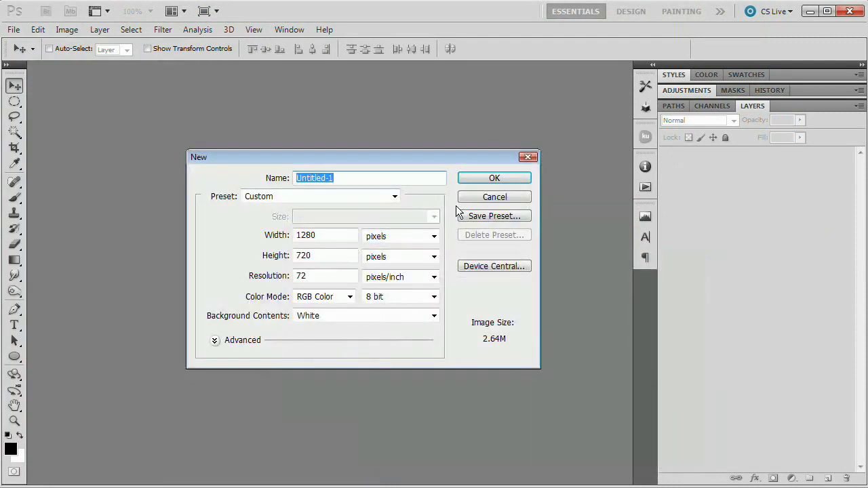
pyautogui.write('dimple')
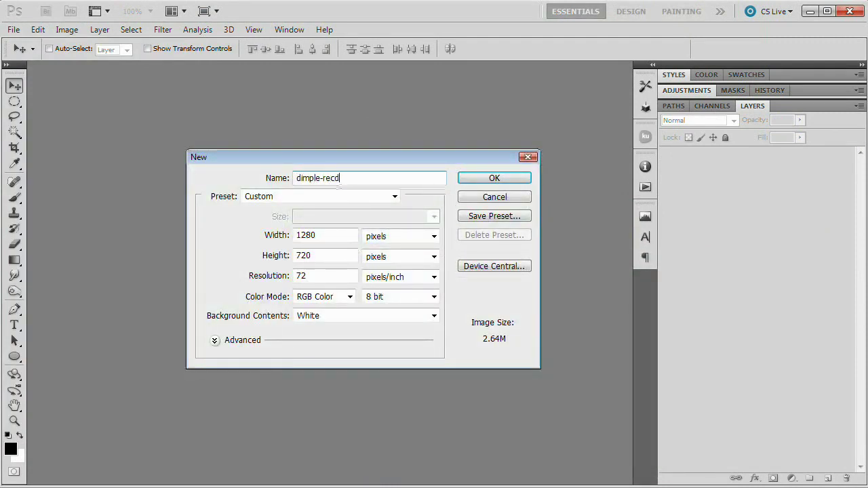
pyautogui.write('-recd')
pyautogui.press('Tab')
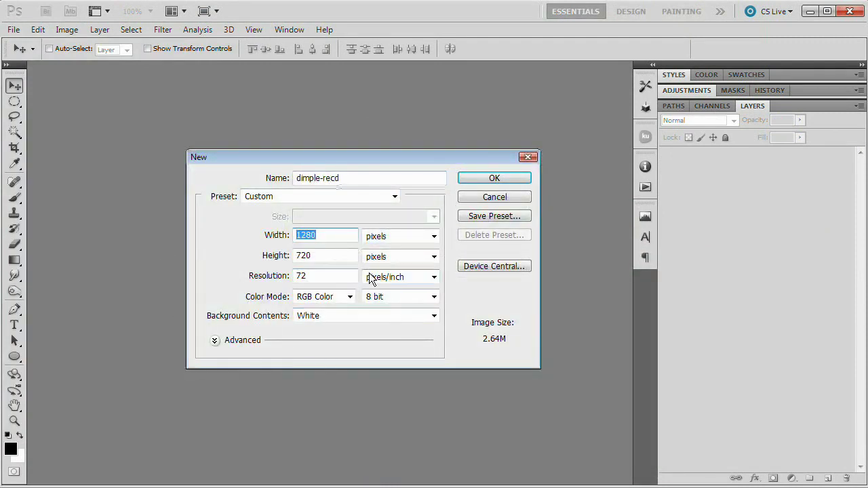
pyautogui.write('10')
pyautogui.press('Tab')
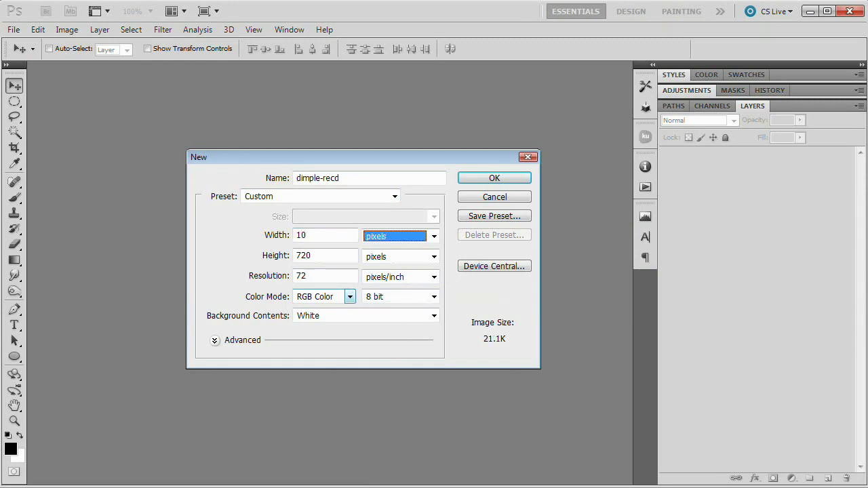
pyautogui.press('Tab')
pyautogui.write('12')
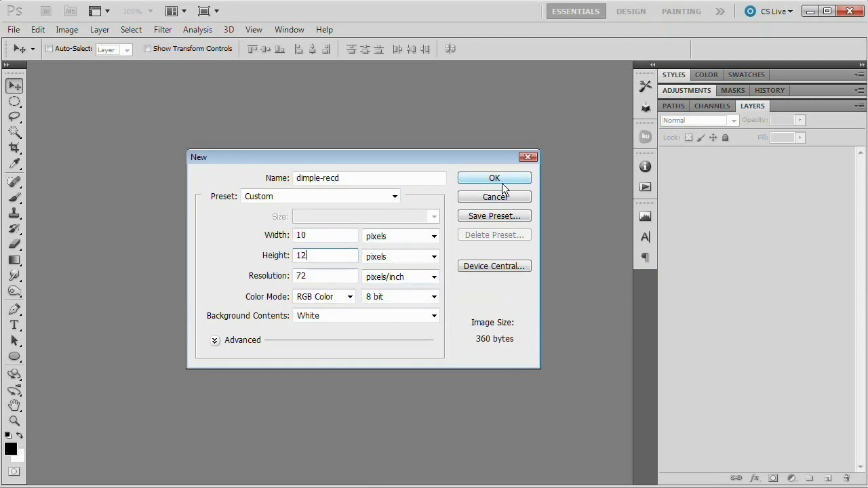
pyautogui.click(482, 180)
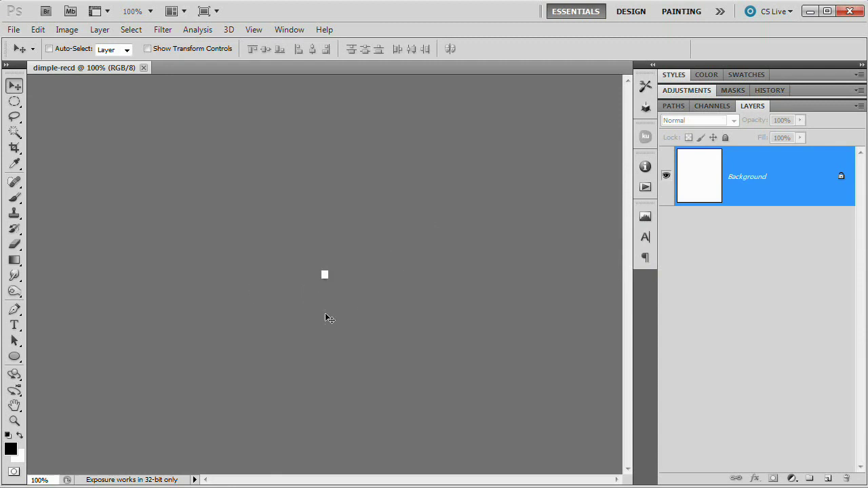
# Step: Zoom in and fill the canvas with 50% Gray
pyautogui.scroll(10, 329, 318)
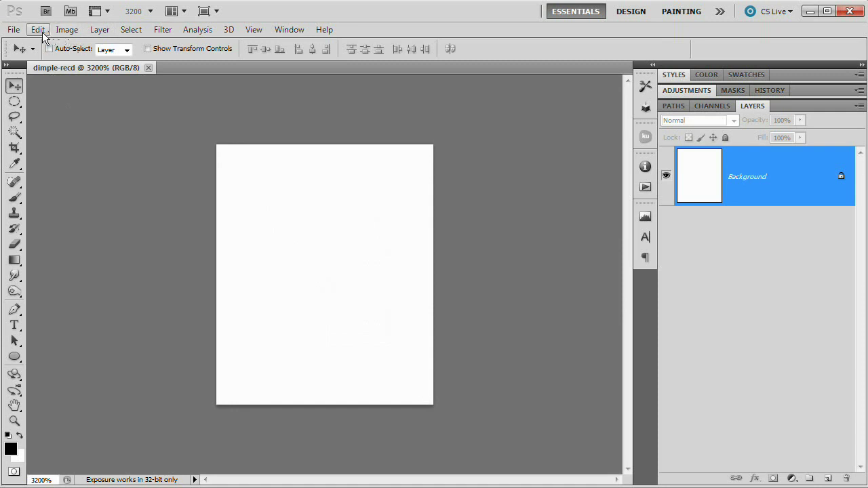
pyautogui.click(38, 30)
pyautogui.click(89, 223)
pyautogui.click(370, 223)
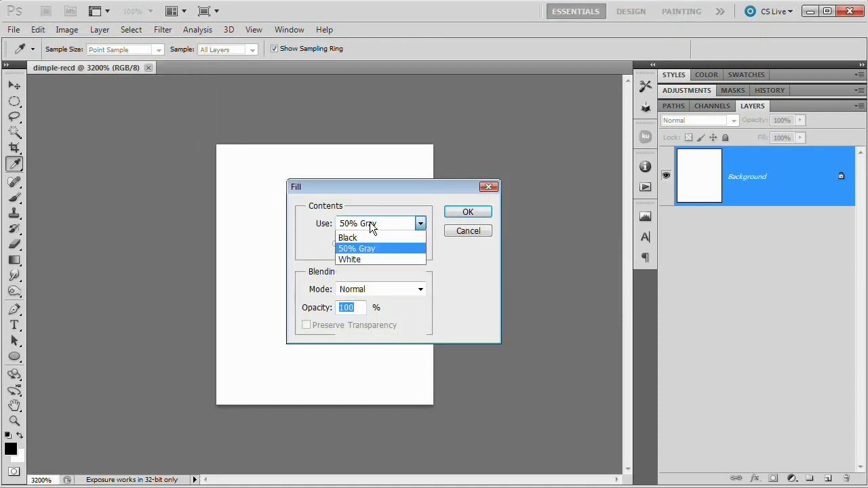
pyautogui.click(372, 333)
pyautogui.click(478, 213)
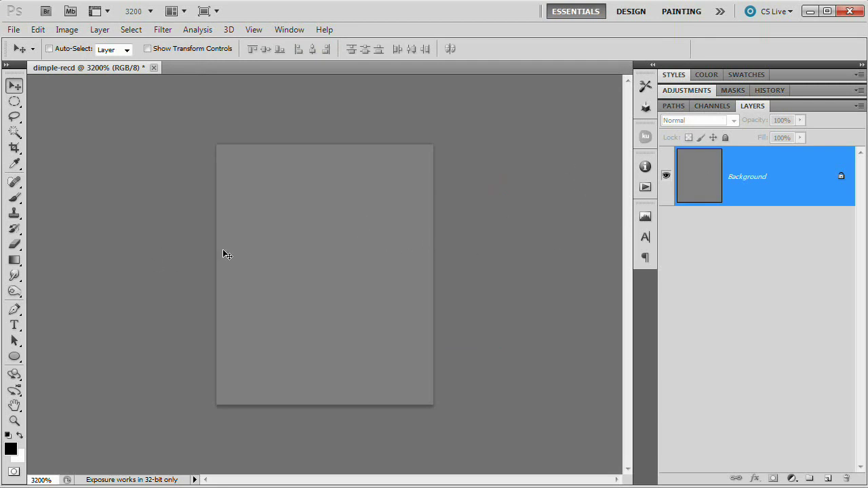
# Step: Show the Info panel and draw a 4 × 4 px elliptical selection at the canvas's top-left corner
pyautogui.click(14, 102)
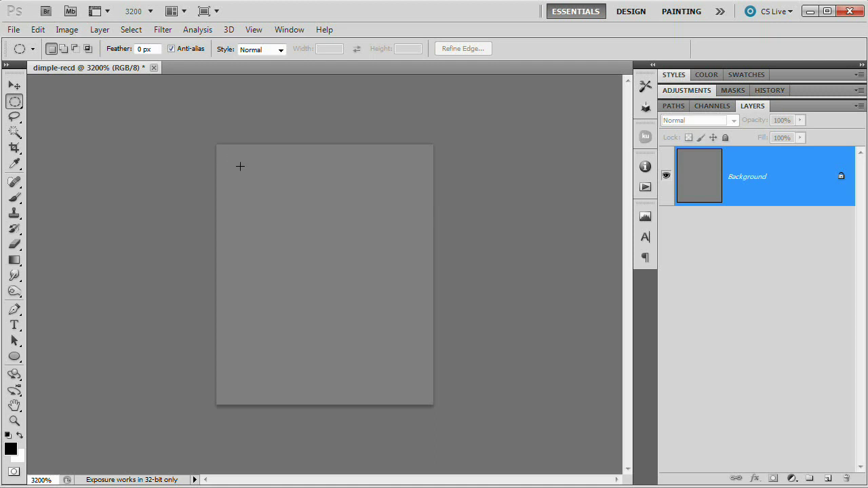
pyautogui.click(289, 29)
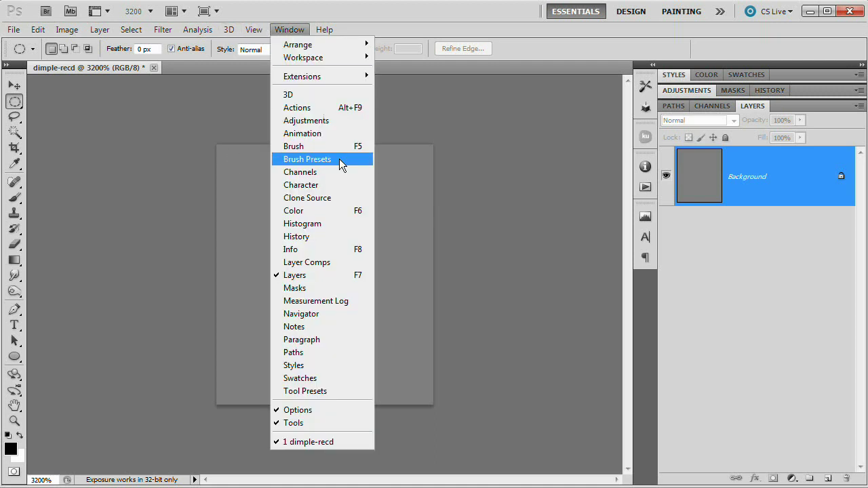
pyautogui.click(348, 245)
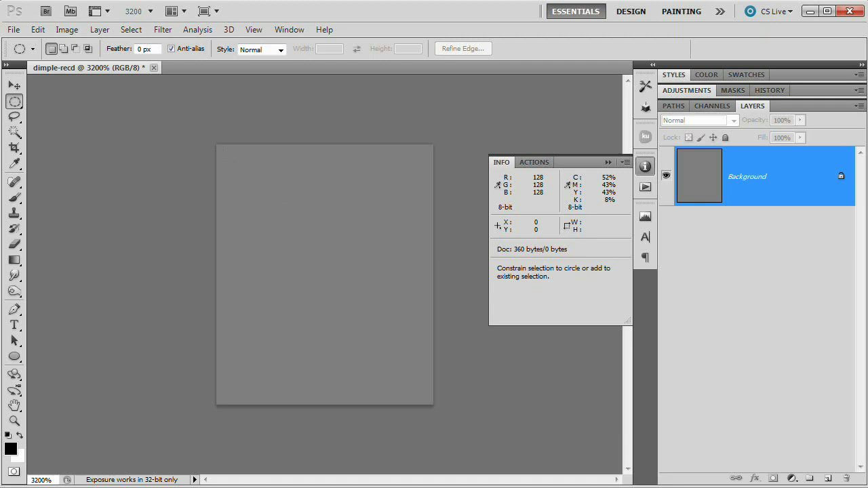
pyautogui.moveTo(219, 146); pyautogui.dragTo(303, 231)
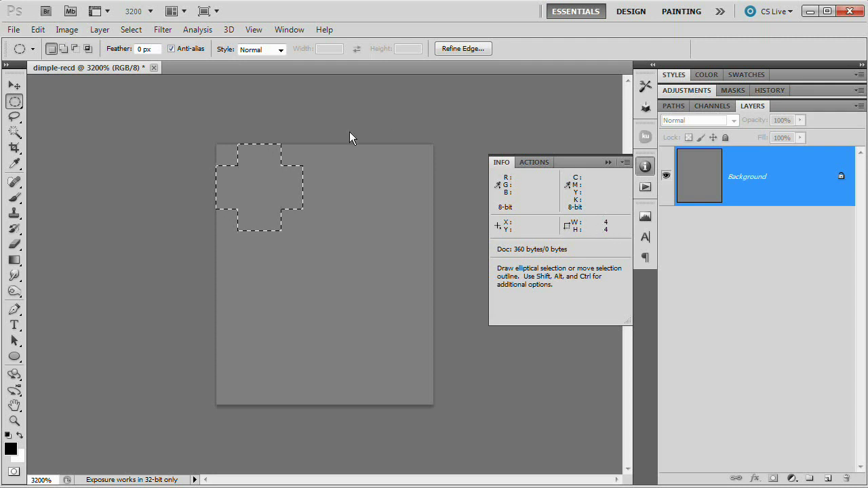
pyautogui.click(101, 34)
# Step: Add a new layer named Dimple
pyautogui.moveTo(105, 44)
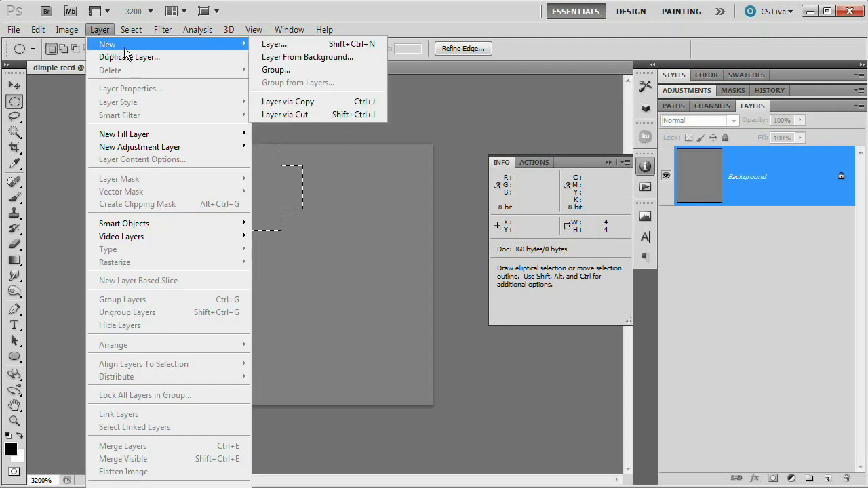
pyautogui.click(337, 45)
pyautogui.write('Dimple')
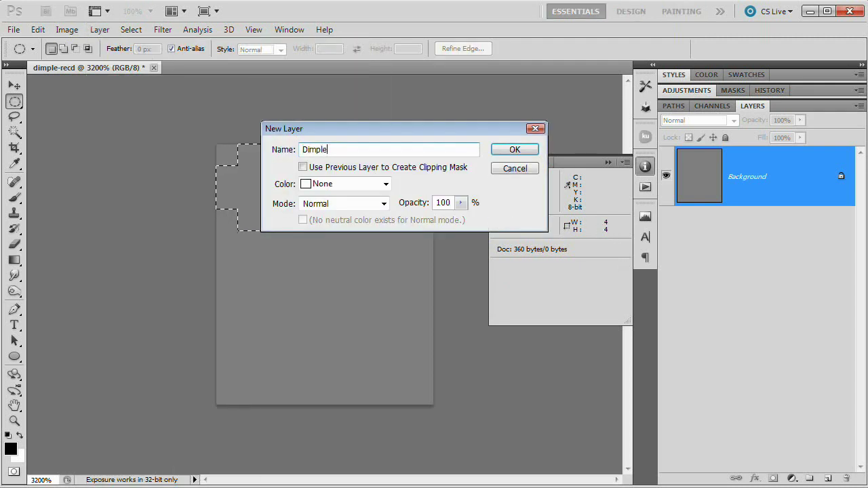
pyautogui.click(515, 150)
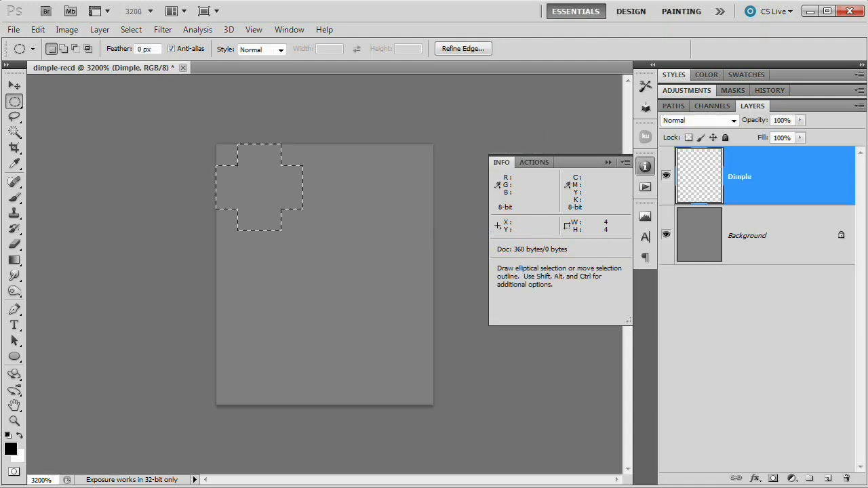
# Step: Fill the circle with black, deselect, and nudge the dot one pixel down and right
pyautogui.hotkey('alt', 'BackSpace')
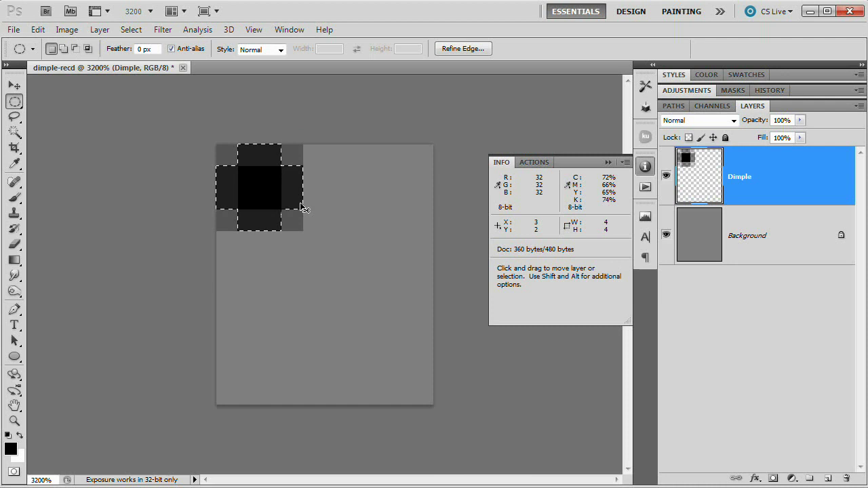
pyautogui.hotkey('ctrl', 'd')
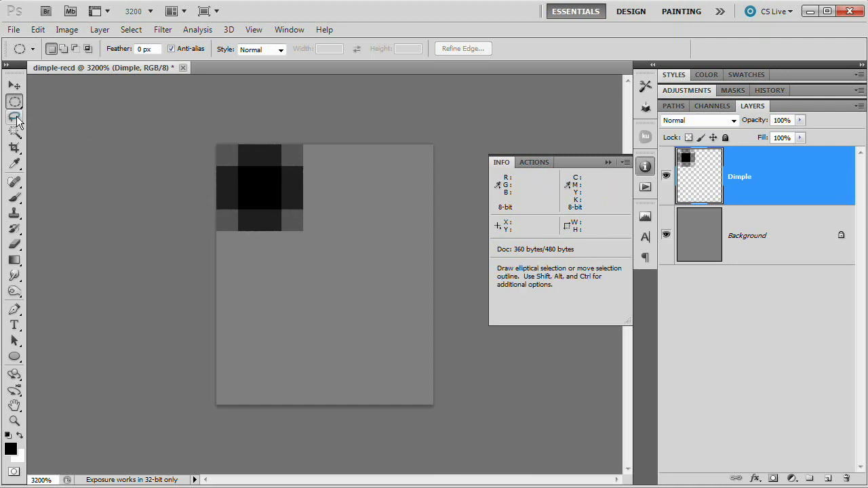
pyautogui.click(14, 86)
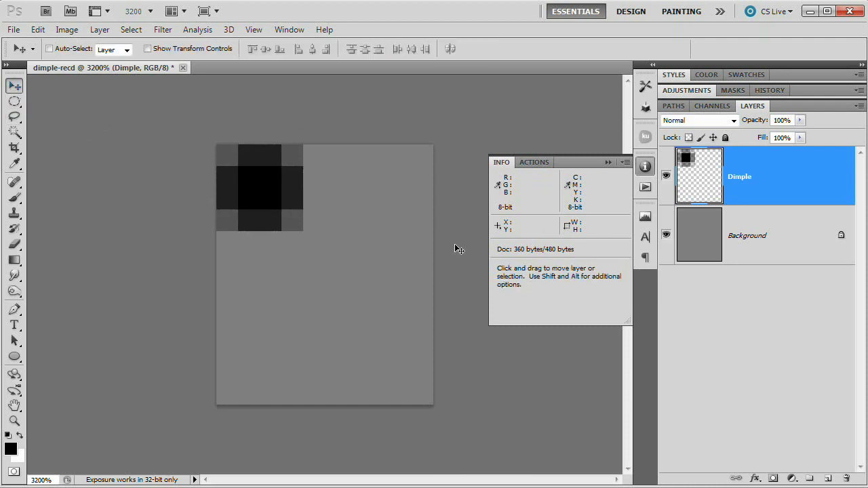
pyautogui.press('Down')
pyautogui.press('Right')
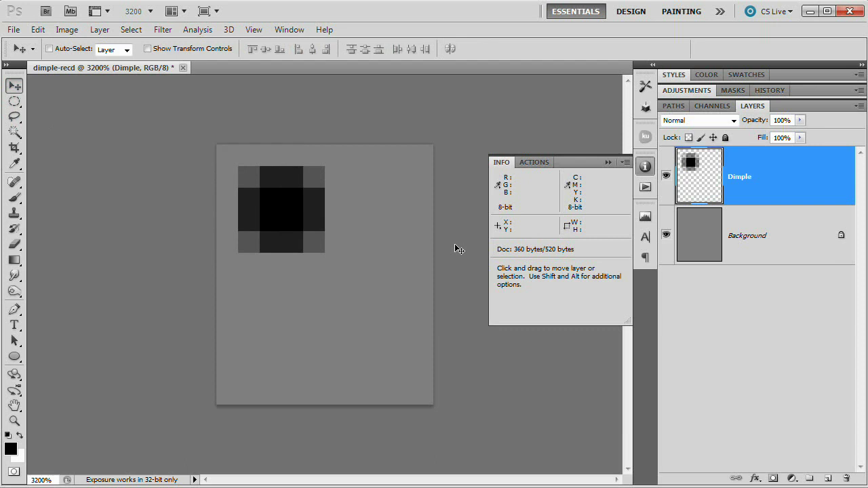
# Step: Hide the Info panel and add a Normal-mode drop shadow coloured pure white
pyautogui.click(647, 167)
pyautogui.click(100, 29)
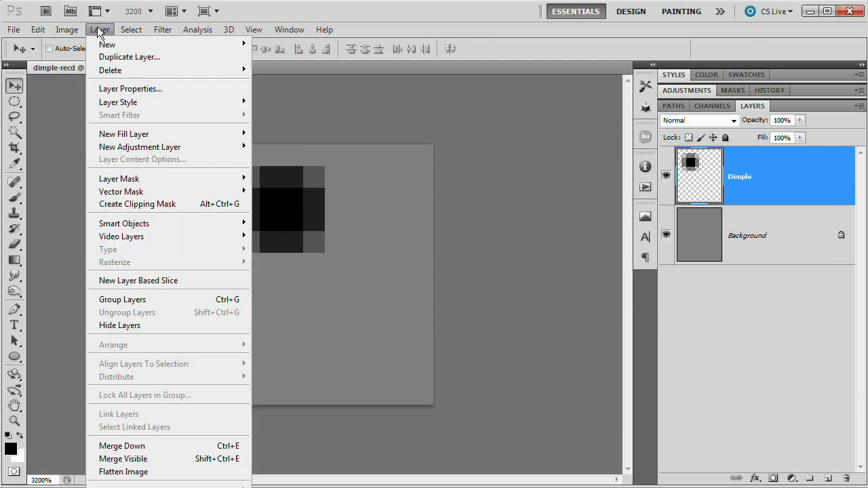
pyautogui.moveTo(148, 105)
pyautogui.click(298, 120)
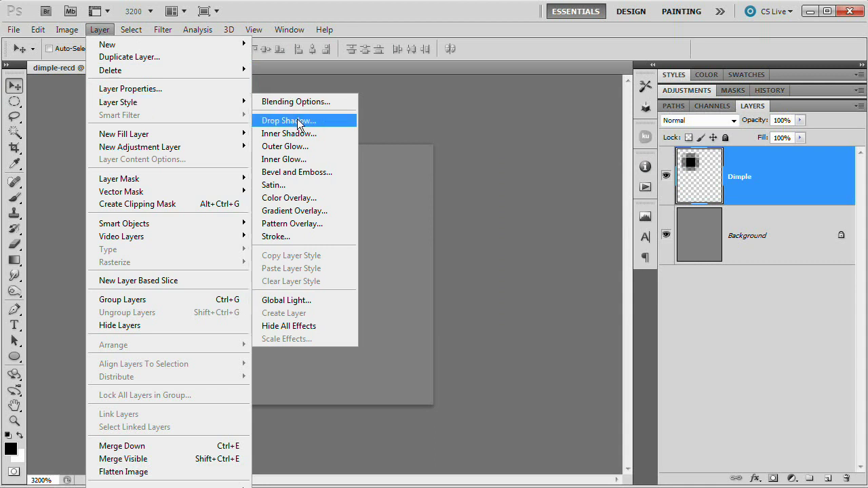
pyautogui.moveTo(707, 97); pyautogui.dragTo(717, 98)
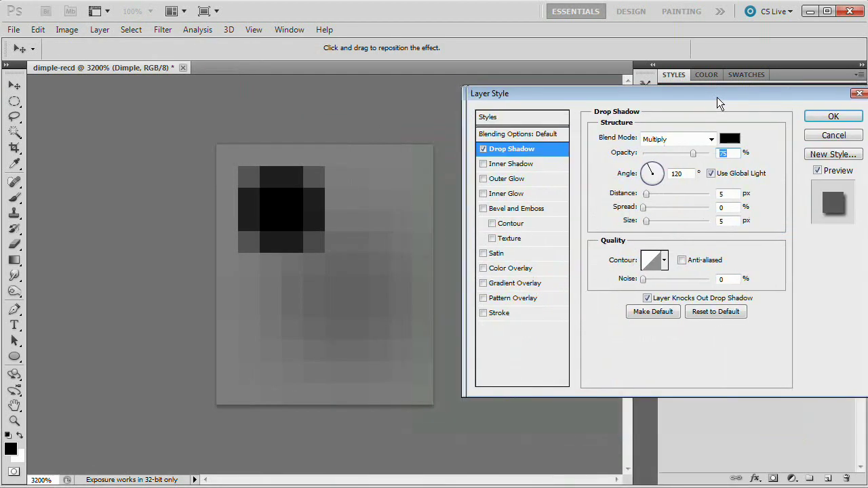
pyautogui.click(710, 139)
pyautogui.click(705, 151)
pyautogui.click(730, 139)
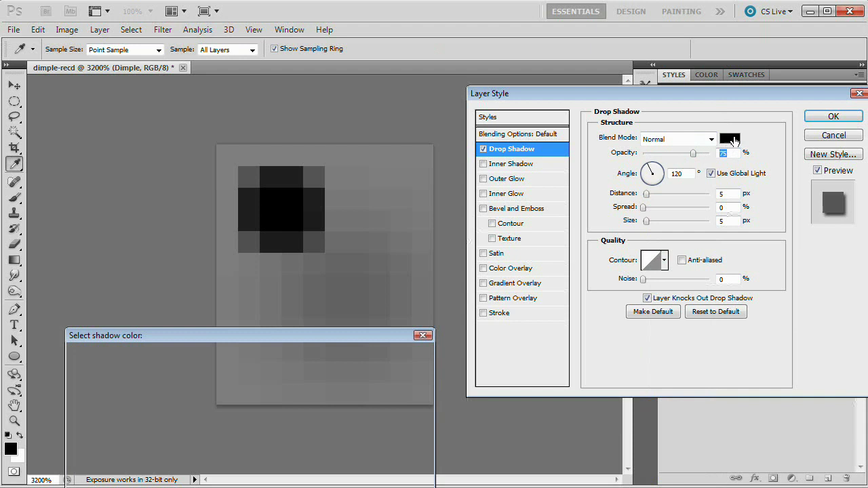
pyautogui.moveTo(154, 337); pyautogui.dragTo(182, 172)
pyautogui.moveTo(120, 243); pyautogui.dragTo(106, 198)
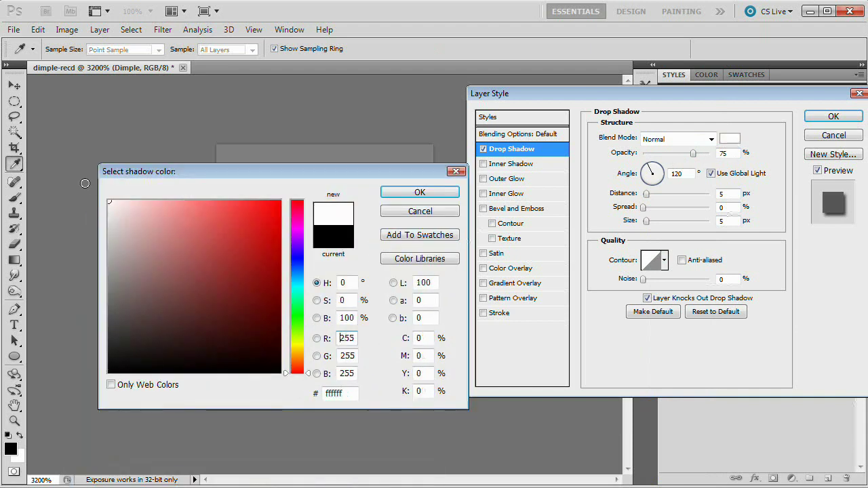
pyautogui.click(422, 194)
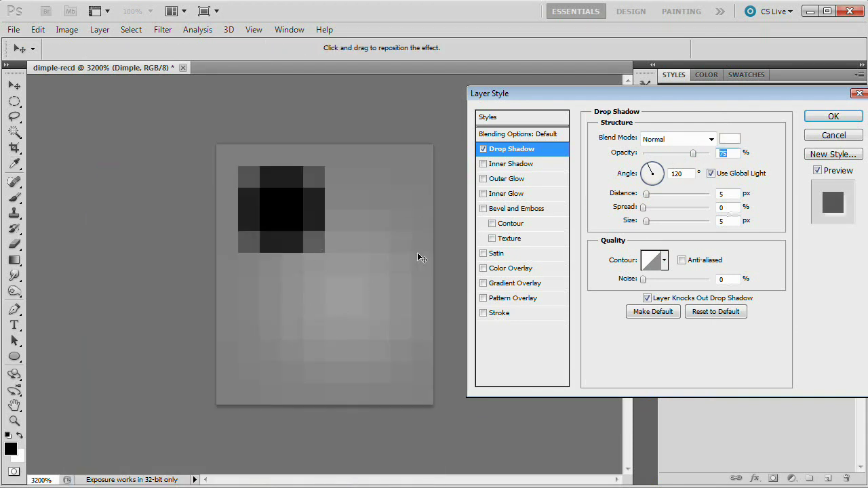
# Step: Set the shadow to 90° without global light, 1 px distance, 0 px size, and apply it
pyautogui.click(711, 173)
pyautogui.moveTo(684, 174); pyautogui.dragTo(602, 174)
pyautogui.write('90')
pyautogui.doubleClick(724, 194)
pyautogui.write('1')
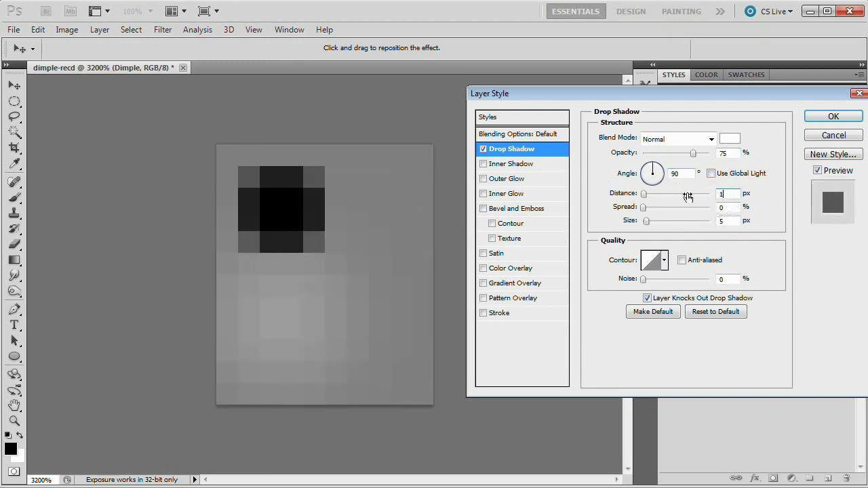
pyautogui.press('Tab')
pyautogui.press('Tab')
pyautogui.write('0')
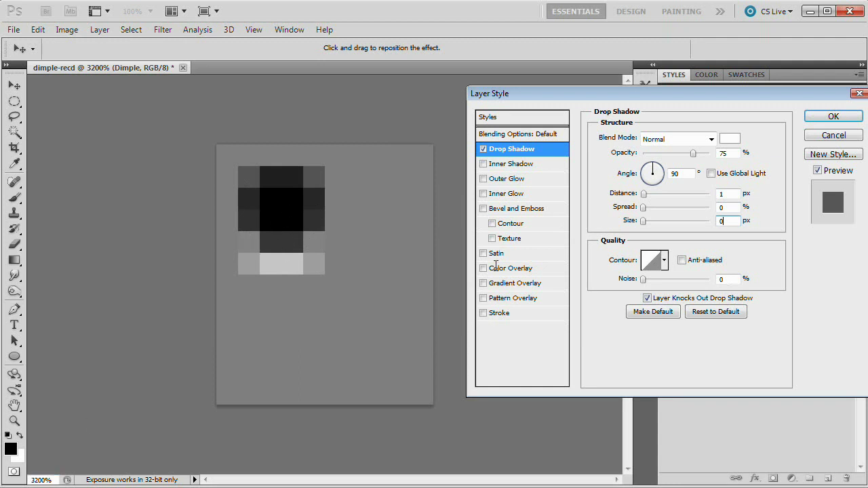
pyautogui.moveTo(607, 95); pyautogui.dragTo(518, 104)
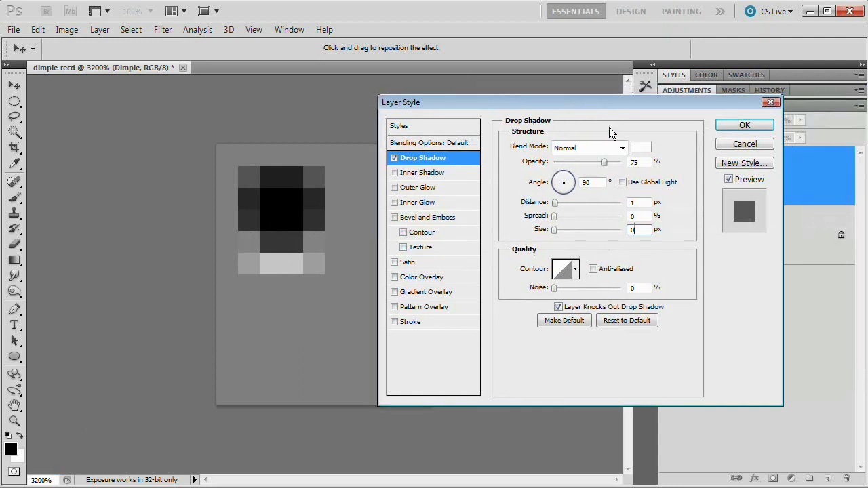
pyautogui.click(754, 126)
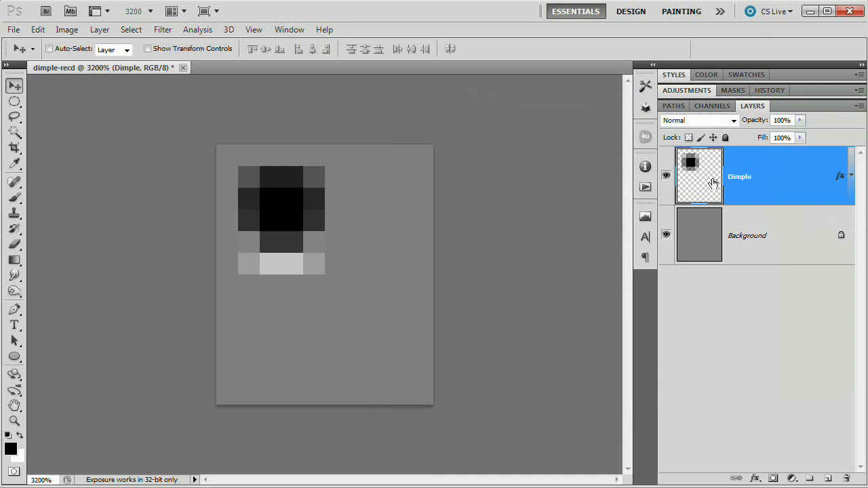
# Step: Duplicate the Dimple layer and nudge the copy down and right
pyautogui.hotkey('ctrl', 'j')
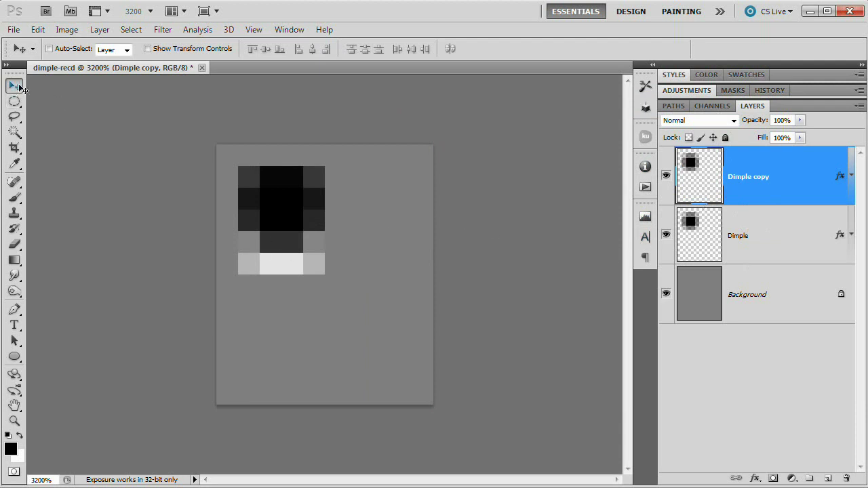
pyautogui.press('Down')
pyautogui.press('Down')
pyautogui.press('Down')
pyautogui.press('Down')
pyautogui.press('Down')
pyautogui.press('Down')
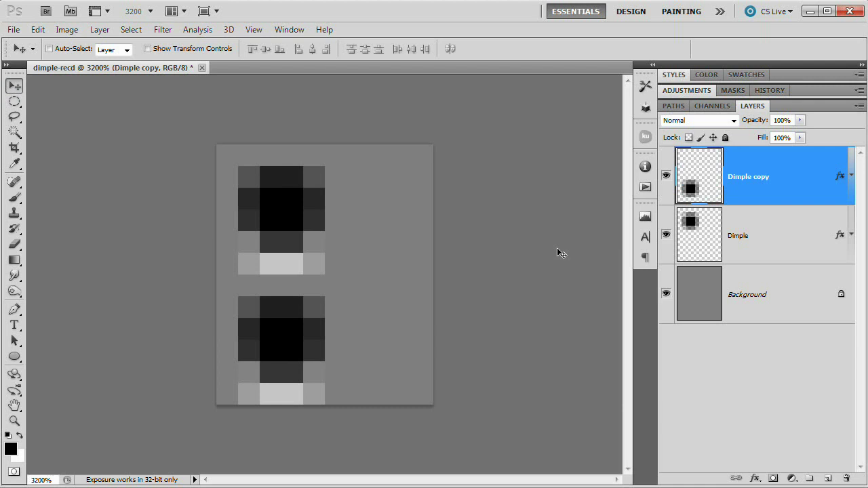
pyautogui.press('Right')
pyautogui.press('Right')
pyautogui.press('Right')
pyautogui.press('Right')
pyautogui.press('Right')
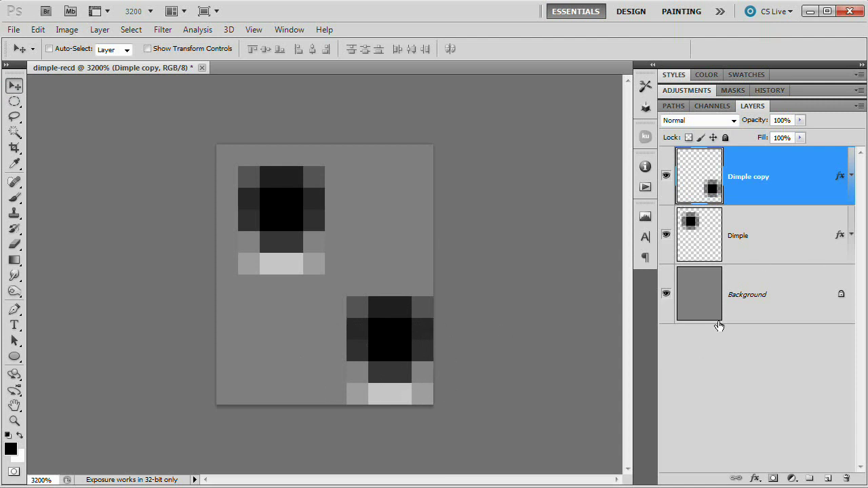
# Step: Delete the gray Background layer to leave the tile transparent
pyautogui.click(766, 299)
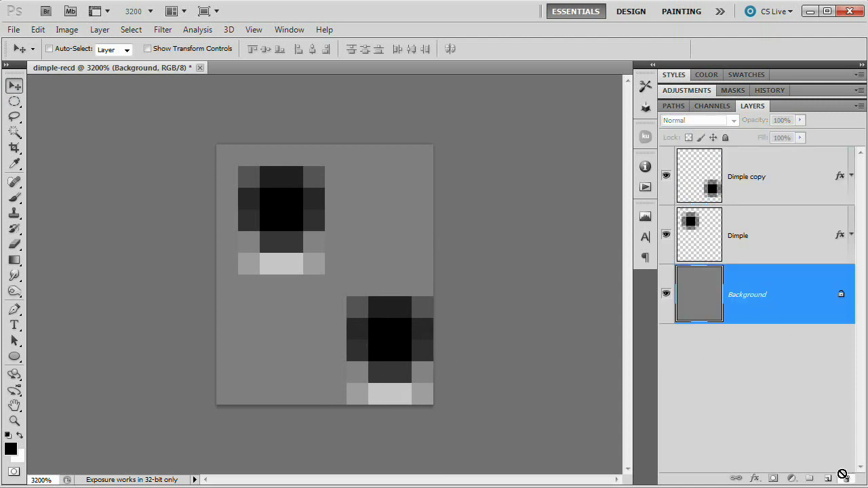
pyautogui.moveTo(848, 479); pyautogui.dragTo(847, 478)
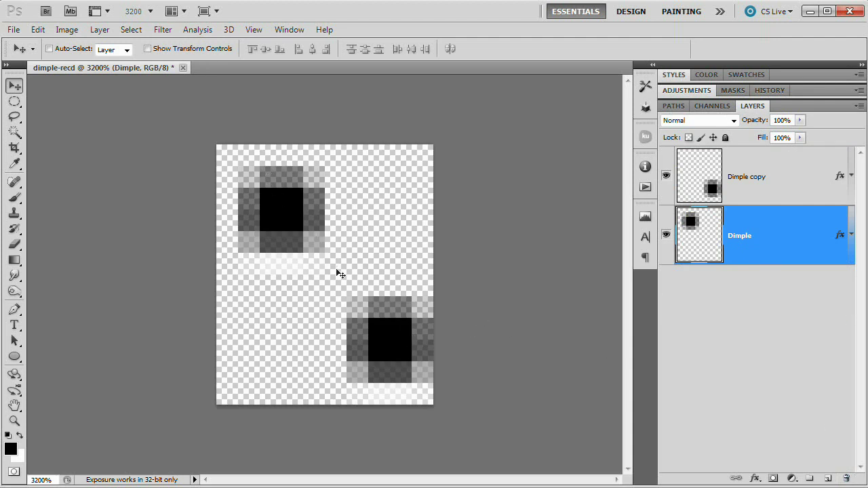
pyautogui.click(37, 30)
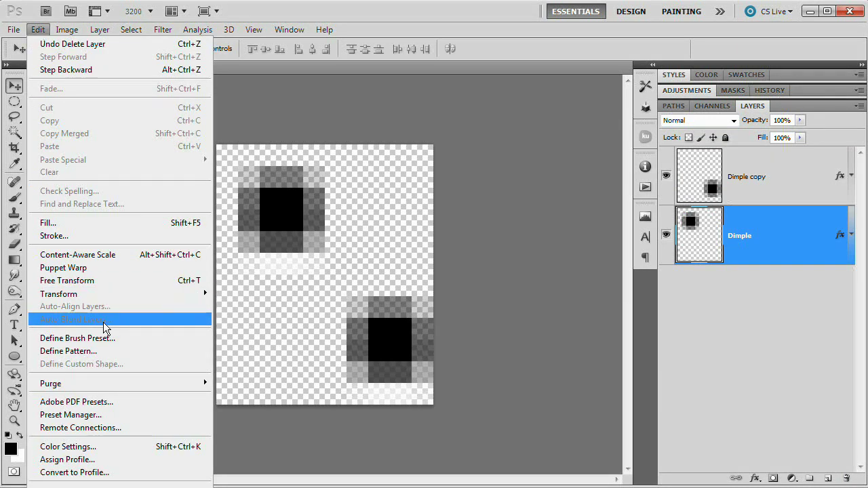
# Step: Define the tile as a pattern, renaming it from dimple-recd to Dimples
pyautogui.click(81, 351)
pyautogui.moveTo(345, 151); pyautogui.dragTo(323, 175)
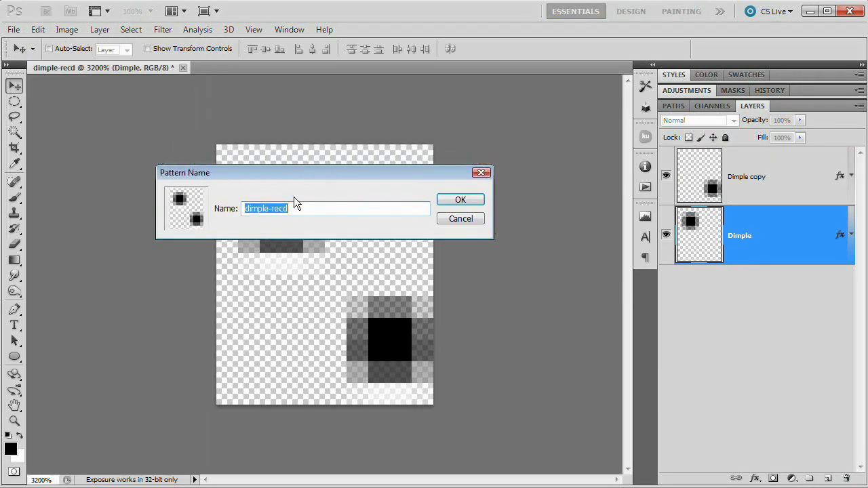
pyautogui.click(283, 211)
pyautogui.moveTo(270, 210); pyautogui.dragTo(289, 210)
pyautogui.press('BackSpace')
pyautogui.press('Home')
pyautogui.press('Delete')
pyautogui.write('D')
pyautogui.click(455, 200)
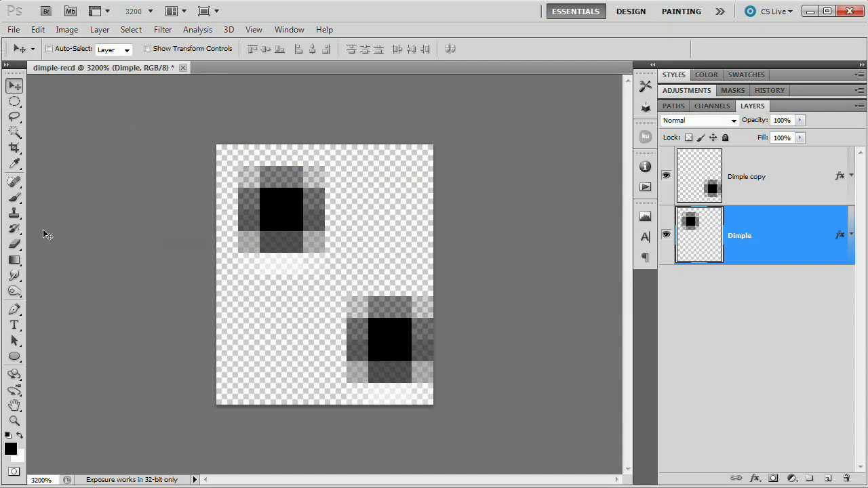
# Step: Create a new 1280 × 720 px document named dimple-test
pyautogui.click(13, 29)
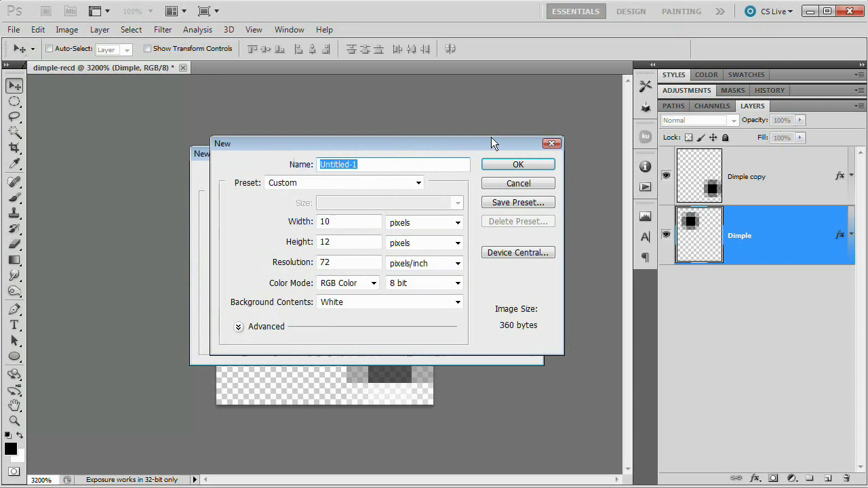
pyautogui.write('dimple-test')
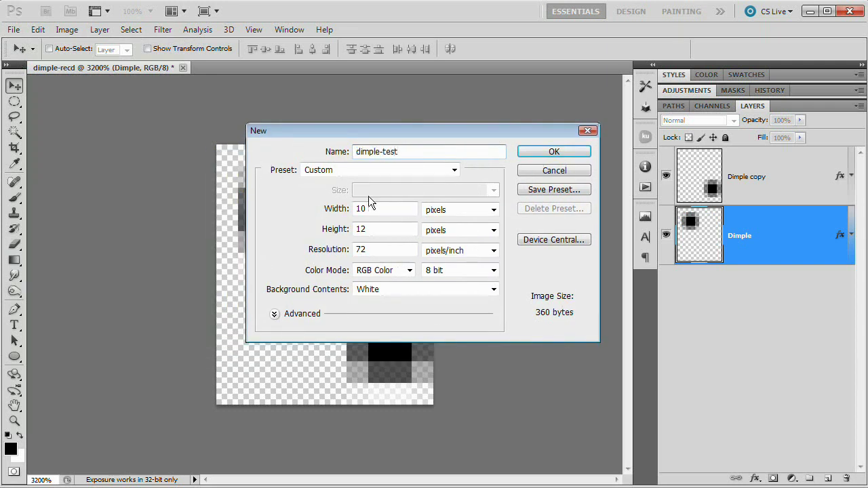
pyautogui.press('Tab')
pyautogui.write('1280')
pyautogui.press('Tab')
pyautogui.write('72')
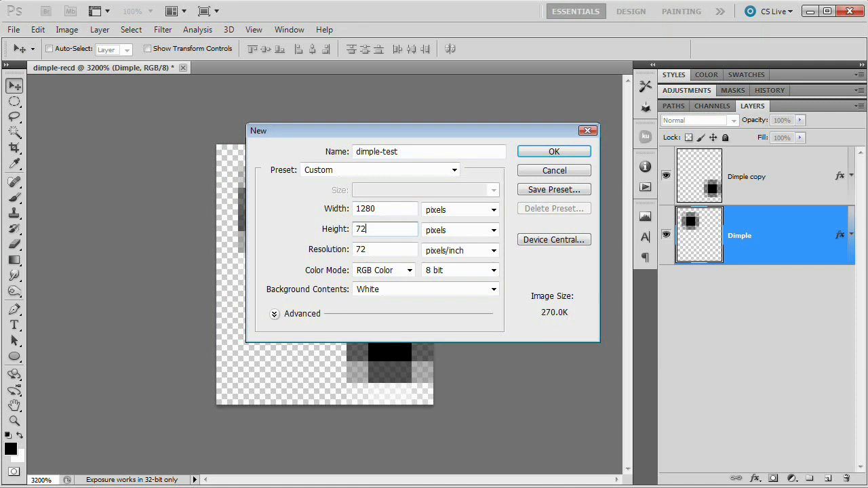
pyautogui.write('0')
pyautogui.click(533, 148)
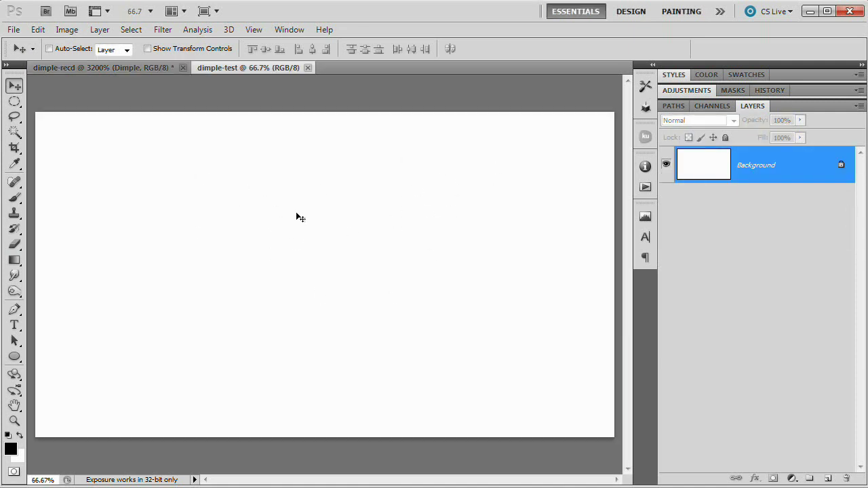
# Step: Bring up the Hue/Saturation adjustment with Ctrl+U
pyautogui.click(67, 29)
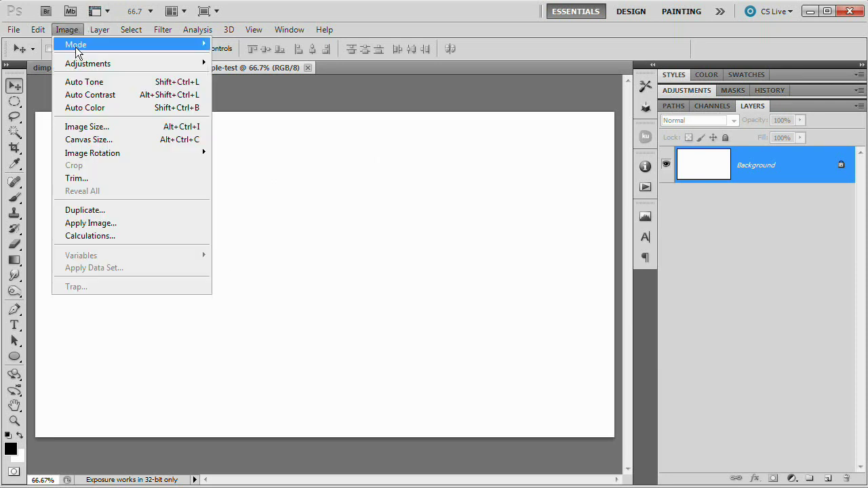
pyautogui.click(275, 178)
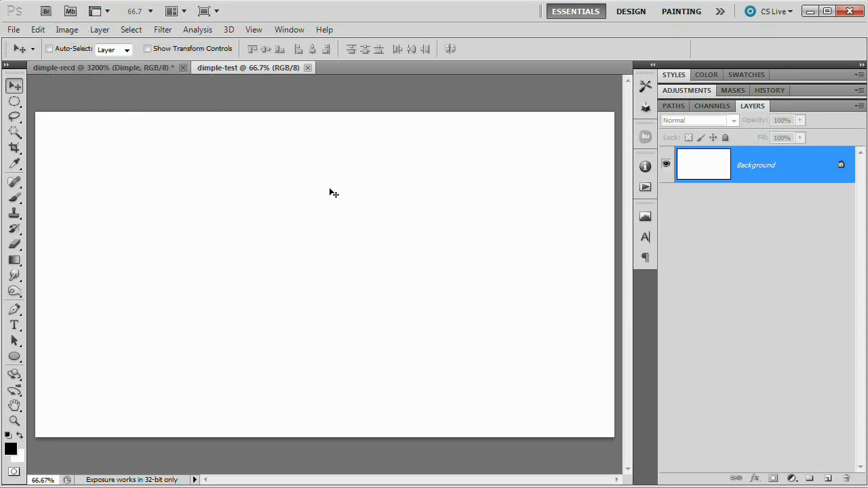
pyautogui.hotkey('ctrl', 'u')
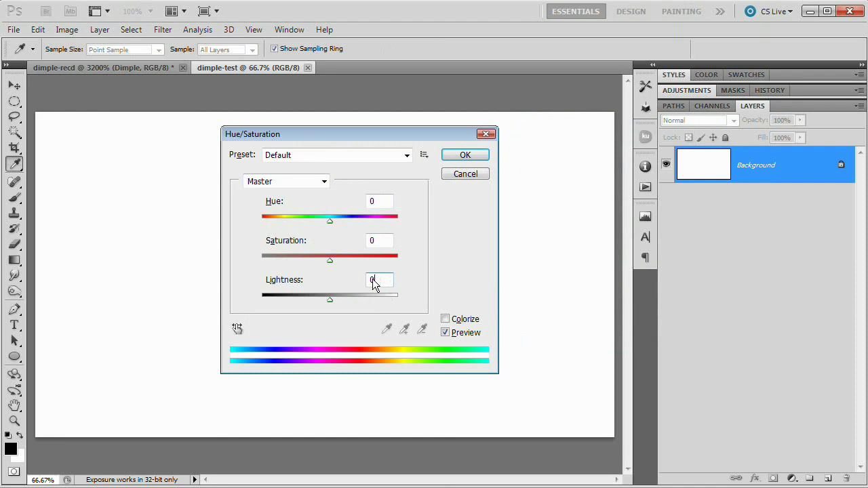
# Step: Darken the background by setting Lightness to -80
pyautogui.doubleClick(373, 282)
pyautogui.write('-80')
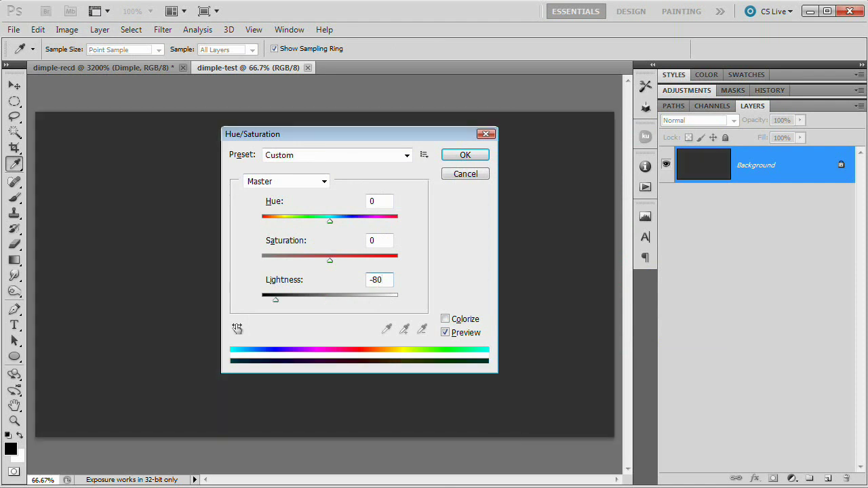
pyautogui.click(464, 154)
# Step: Apply a Lighting Effects spotlight from the top: Intensity 35, Focus 69, Material 69, Ambience 8
pyautogui.click(162, 29)
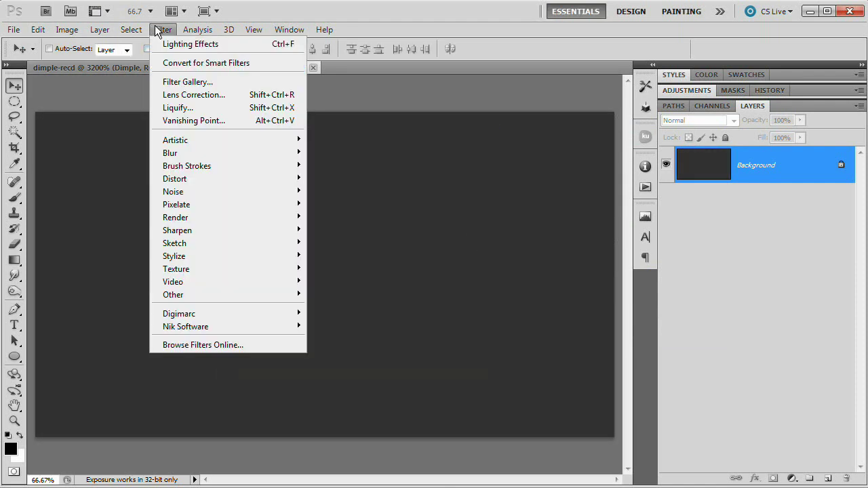
pyautogui.moveTo(231, 218)
pyautogui.click(351, 267)
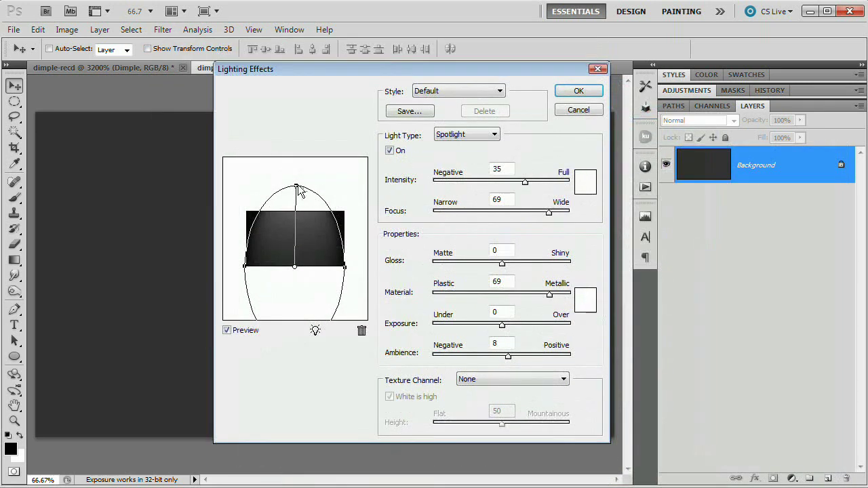
pyautogui.moveTo(295, 190)
pyautogui.mouseDown()
pyautogui.moveTo(296, 163)
pyautogui.moveTo(296, 198)
pyautogui.mouseUp()
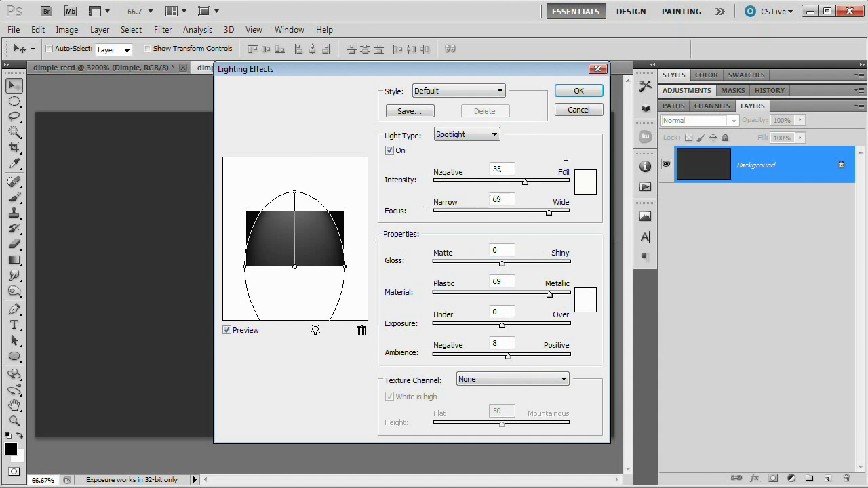
pyautogui.click(503, 201)
pyautogui.moveTo(452, 66); pyautogui.dragTo(453, 70)
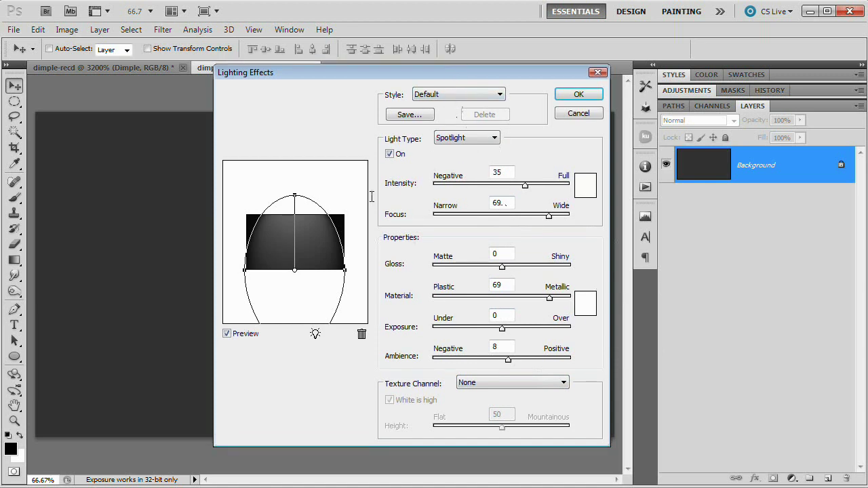
pyautogui.click(579, 94)
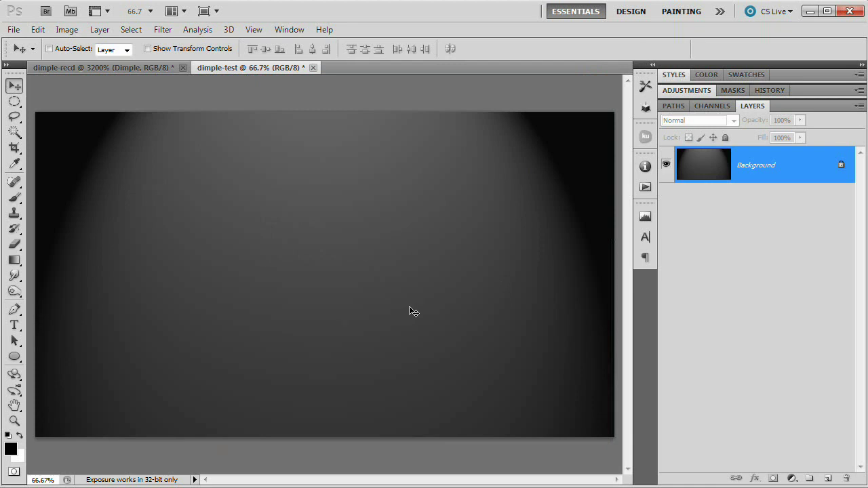
# Step: Create a Dimples layer above the spotlit Background and fill it black with Alt+Backspace
pyautogui.rightClick(723, 166)
pyautogui.press('Escape')
pyautogui.click(100, 30)
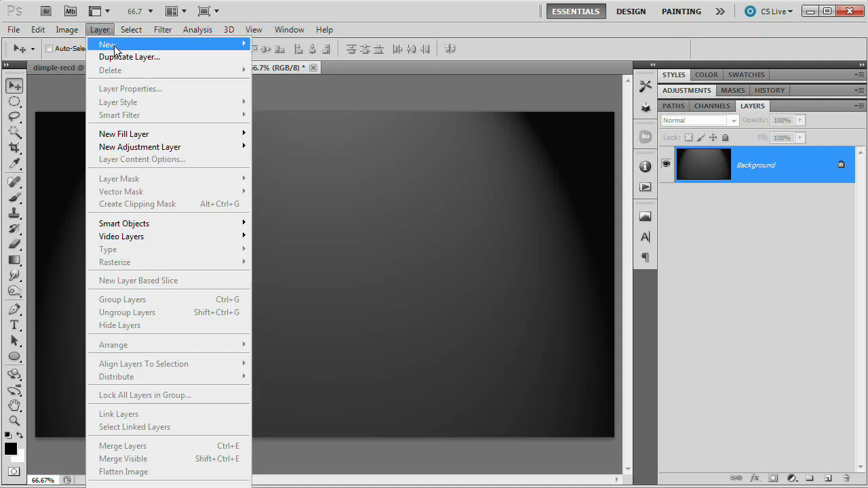
pyautogui.moveTo(115, 48)
pyautogui.click(274, 44)
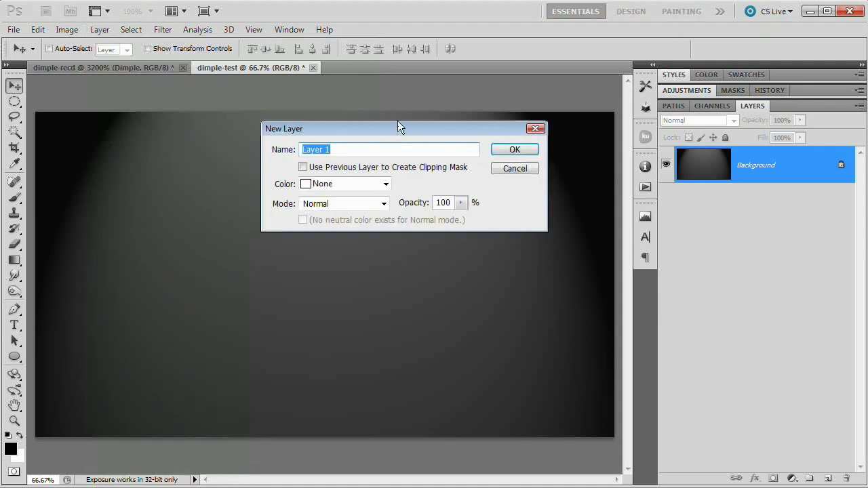
pyautogui.moveTo(398, 125); pyautogui.dragTo(357, 183)
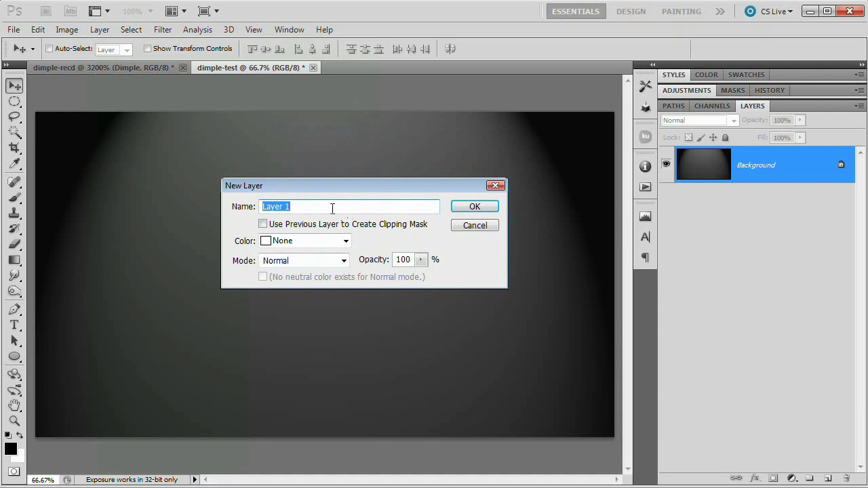
pyautogui.write('Dimples')
pyautogui.moveTo(313, 187); pyautogui.dragTo(296, 193)
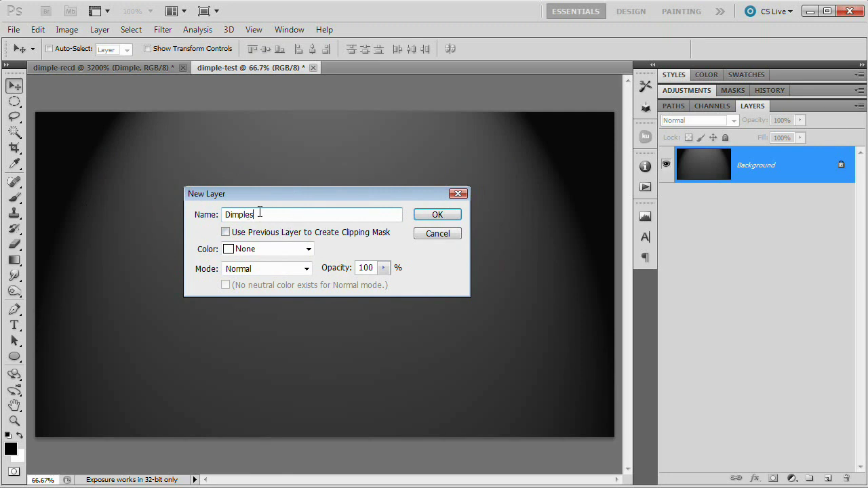
pyautogui.click(430, 218)
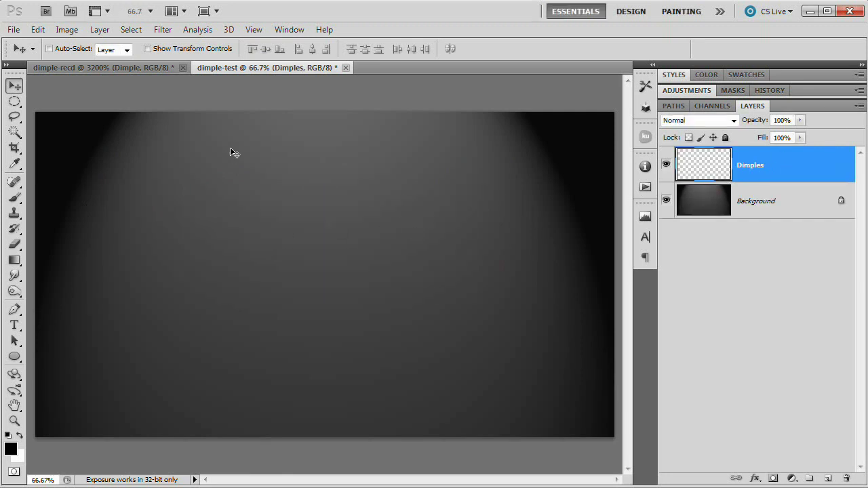
pyautogui.hotkey('alt', 'BackSpace')
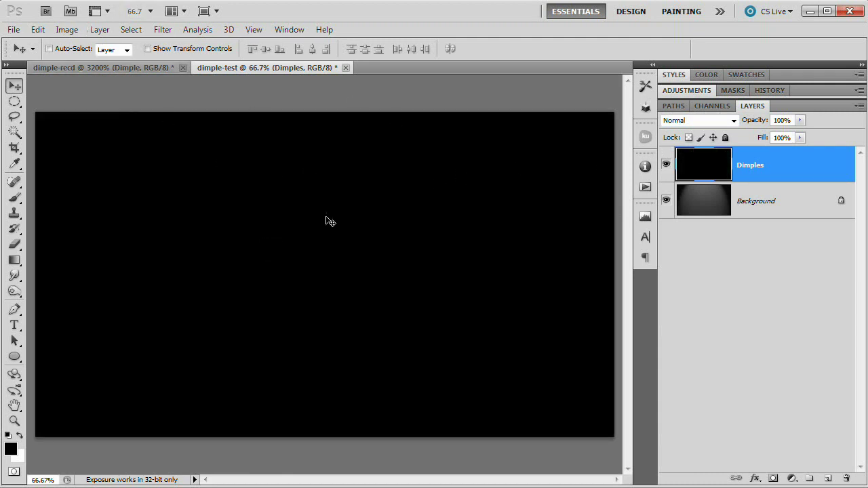
# Step: Add a Pattern Overlay of the custom Dimples dot pattern to the layer and zoom in to inspect it
pyautogui.click(99, 30)
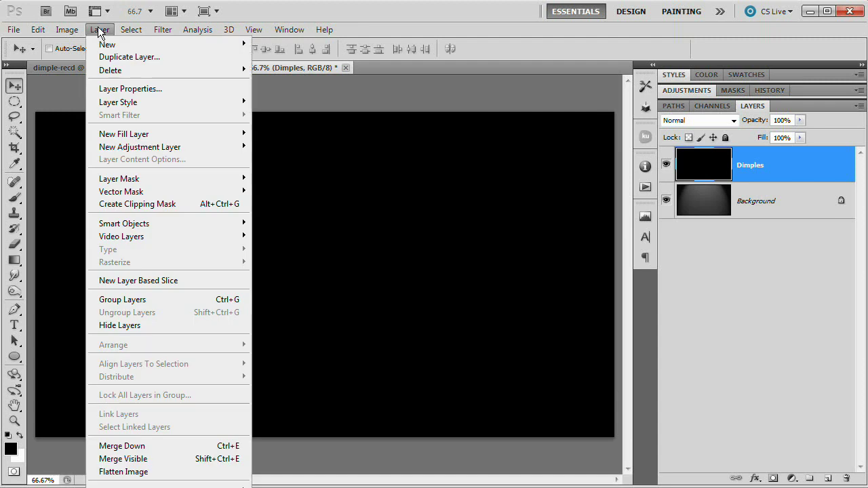
pyautogui.moveTo(224, 102)
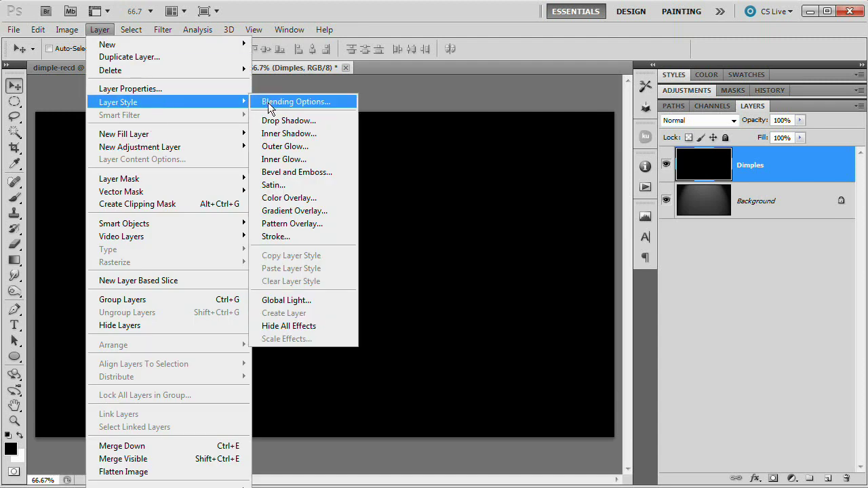
pyautogui.click(313, 231)
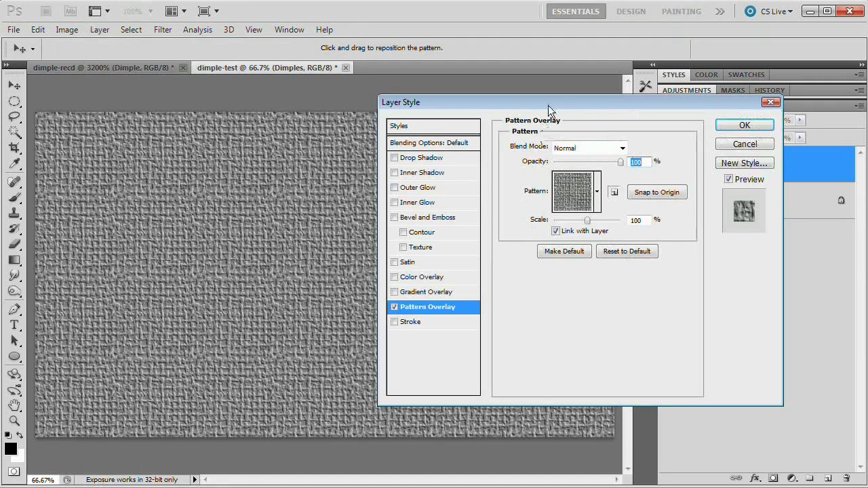
pyautogui.click(409, 167)
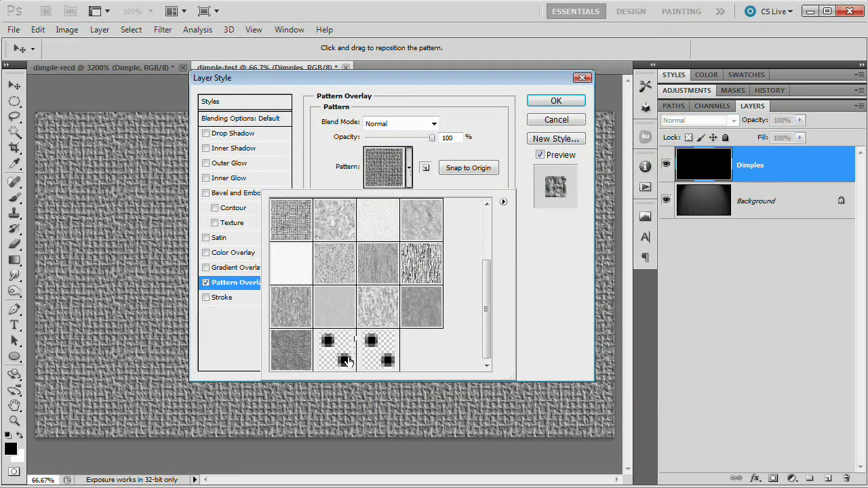
pyautogui.click(378, 348)
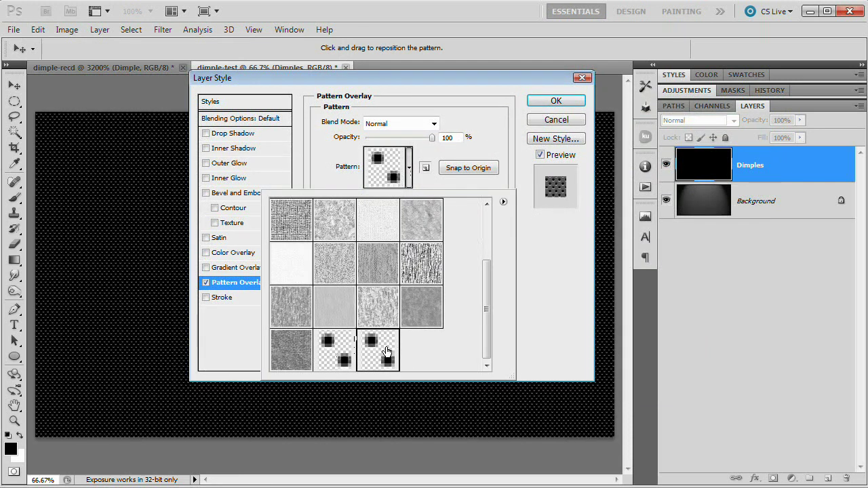
pyautogui.click(116, 267)
pyautogui.hotkey('ctrl', '+')
pyautogui.hotkey('ctrl', '+')
pyautogui.hotkey('ctrl', '+')
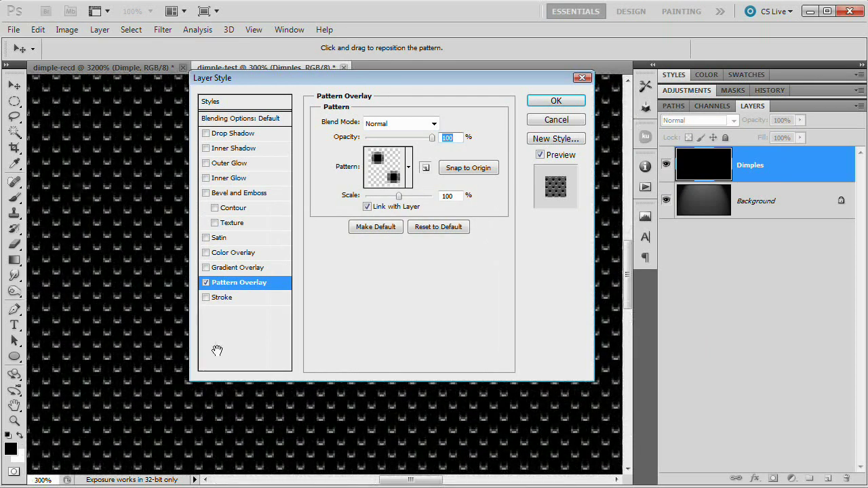
pyautogui.scroll(3, 230, 388)
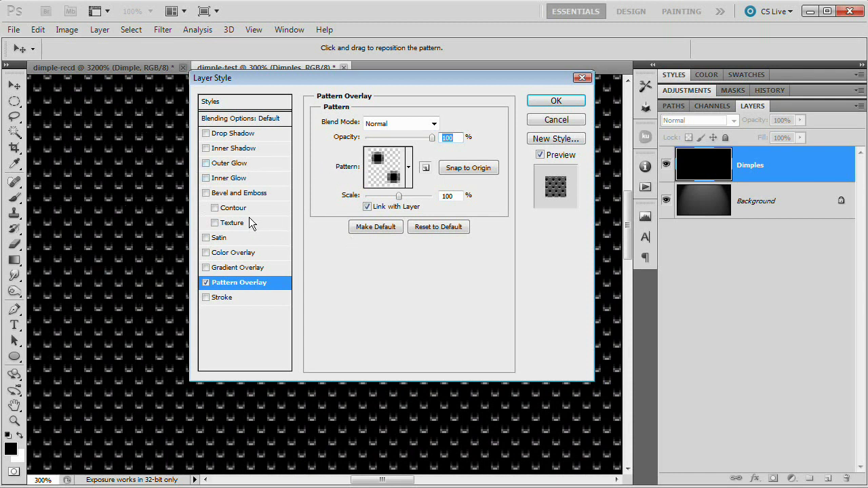
# Step: Set the Dimples layer's Fill Opacity to 0% in Blending Options
pyautogui.click(241, 119)
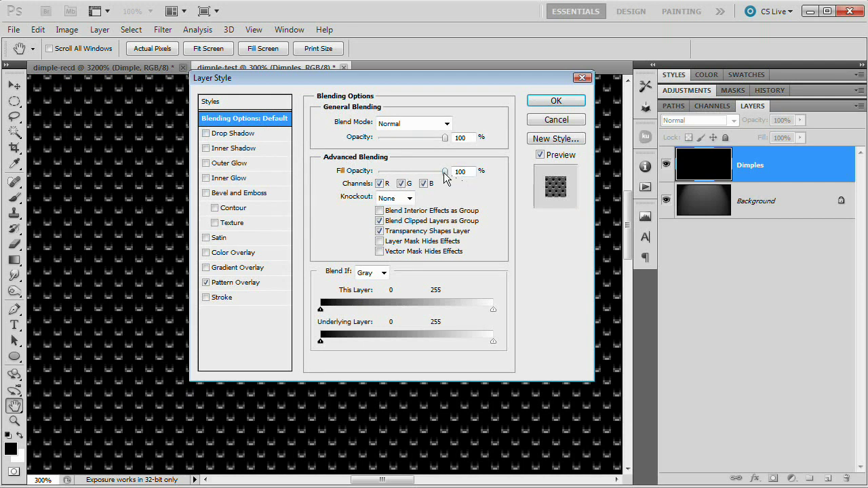
pyautogui.moveTo(445, 172); pyautogui.dragTo(347, 172)
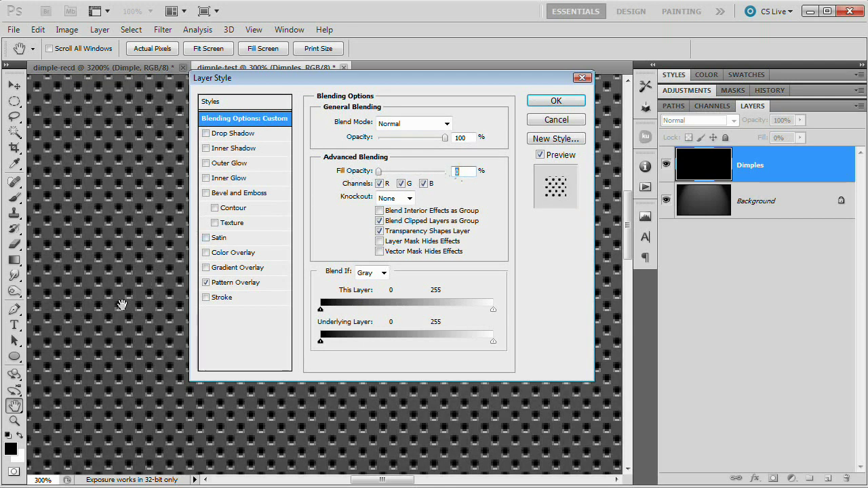
pyautogui.hotkey('ctrl', '-')
pyautogui.hotkey('ctrl', '-')
pyautogui.hotkey('ctrl', '-')
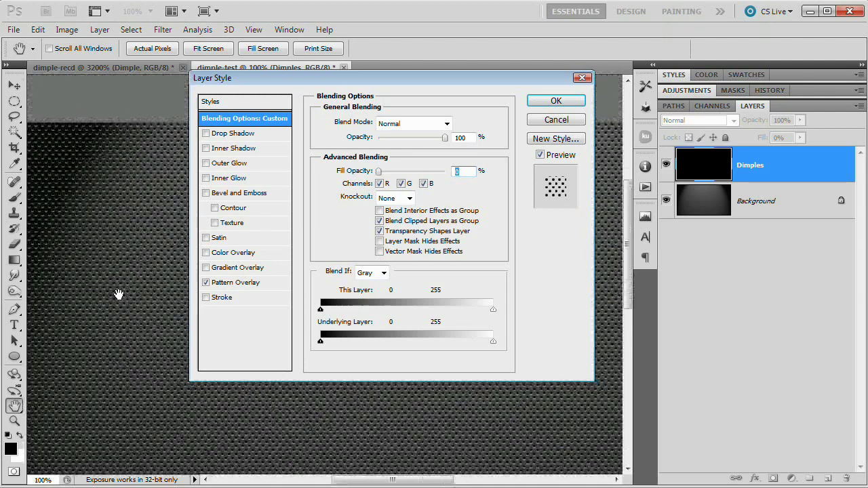
pyautogui.moveTo(375, 78); pyautogui.dragTo(346, 126)
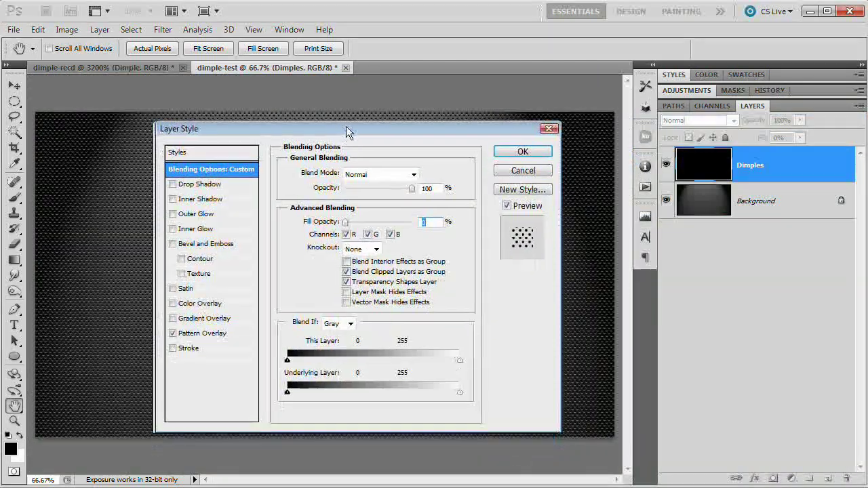
pyautogui.hotkey('ctrl', '+')
pyautogui.hotkey('ctrl', '+')
pyautogui.hotkey('ctrl', '+')
pyautogui.hotkey('ctrl', '+')
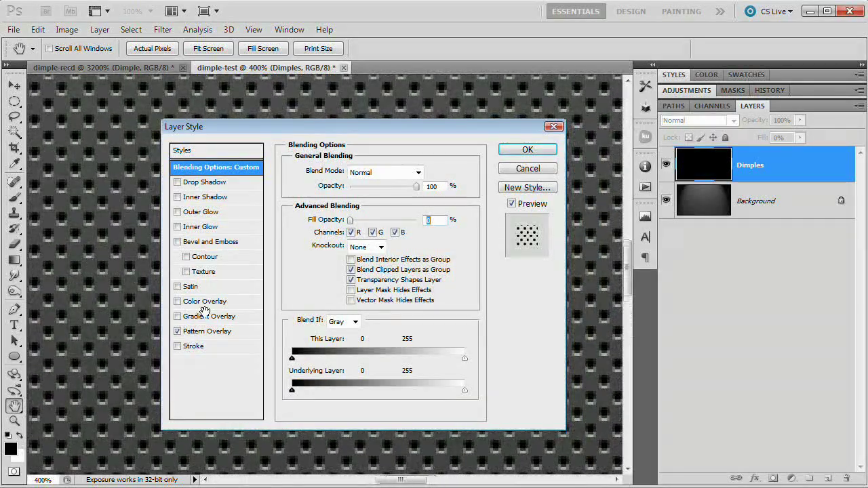
# Step: Lower the Pattern Overlay opacity to about 30% and apply the layer style
pyautogui.click(224, 331)
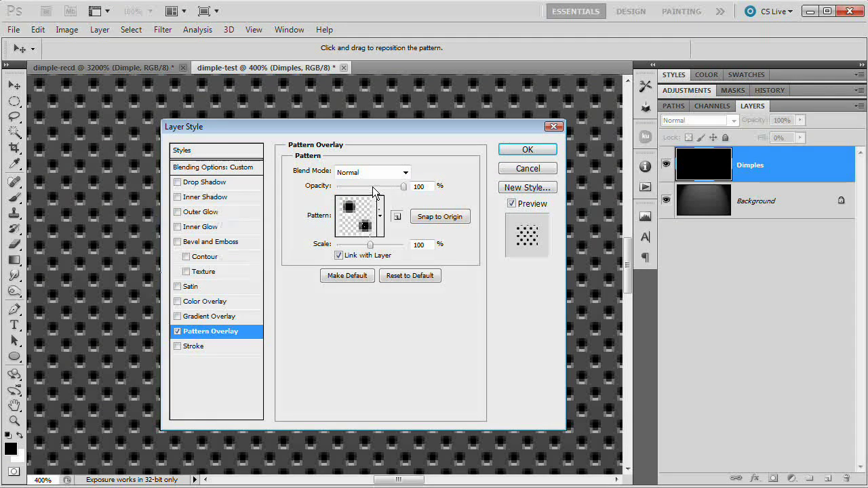
pyautogui.moveTo(372, 188)
pyautogui.mouseDown()
pyautogui.moveTo(347, 188)
pyautogui.moveTo(356, 188)
pyautogui.mouseUp()
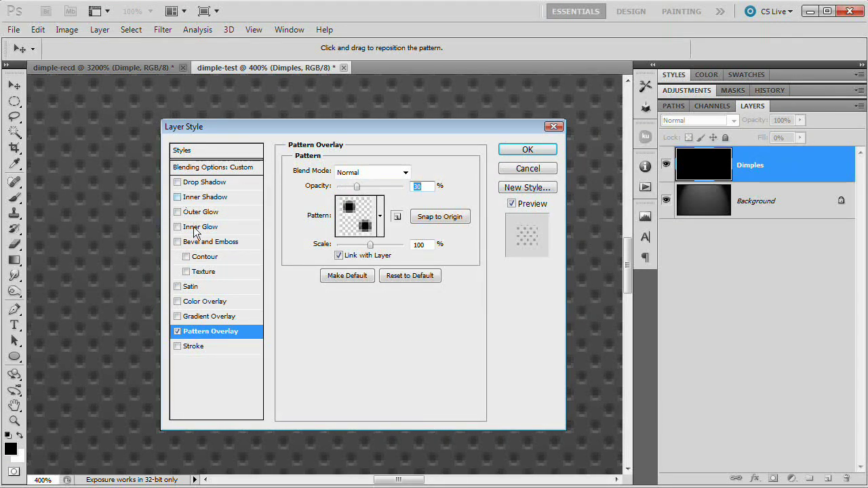
pyautogui.click(528, 150)
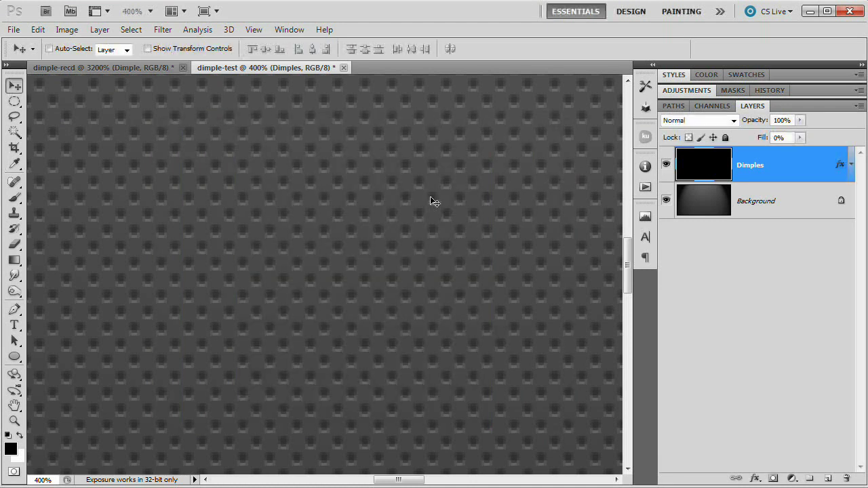
# Step: Switch to Actual Pixels (Ctrl+1) to inspect the dimpled background at 100%
pyautogui.hotkey('ctrl', '1')
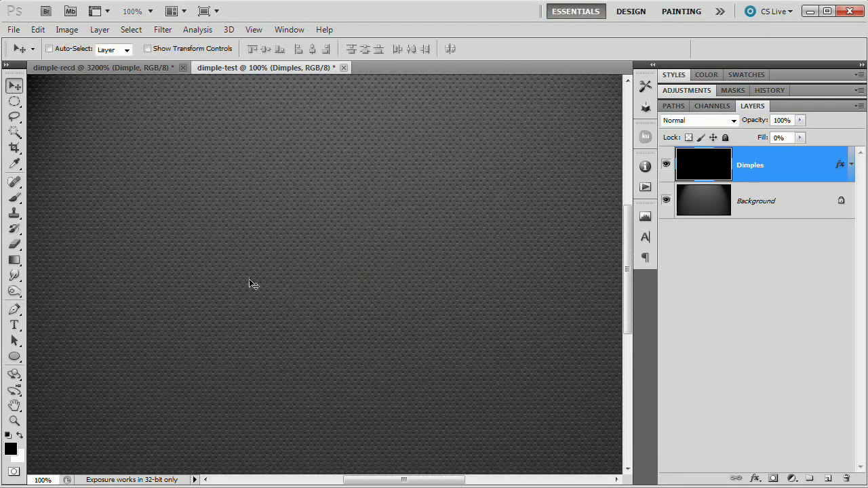